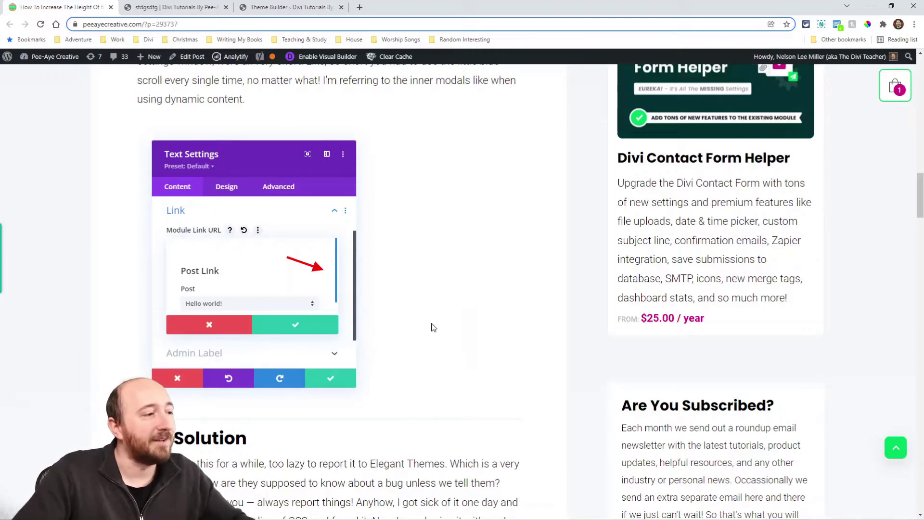
Switch to the demo page in the Visual Builder and replace the text module's body with a fresh dynamic Page Link
{"action": "scroll", "coordinate": [412, 336], "scroll_direction": "down", "scroll_amount": 1}
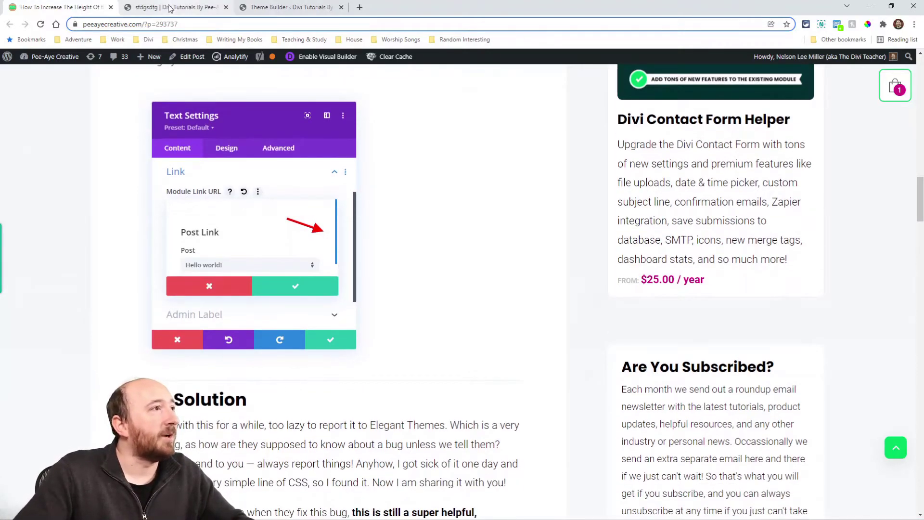
{"action": "left_click", "coordinate": [171, 8]}
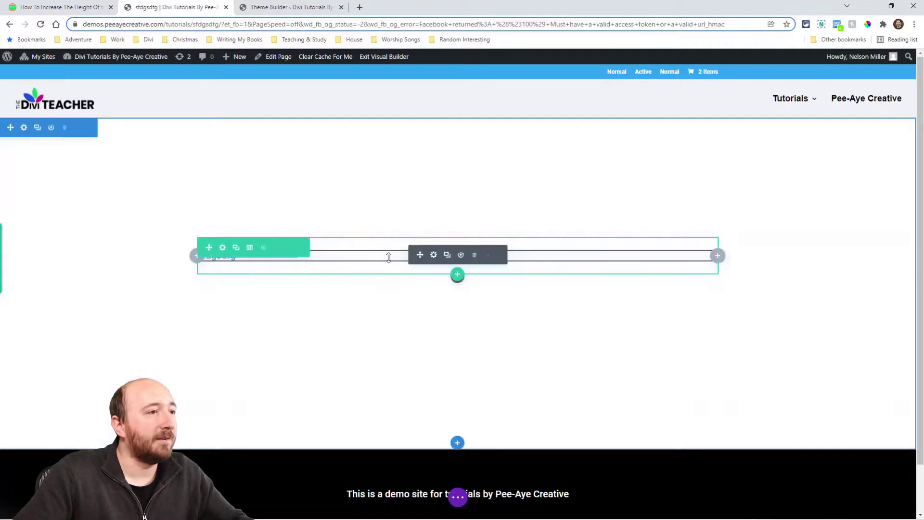
{"action": "left_click", "coordinate": [433, 256]}
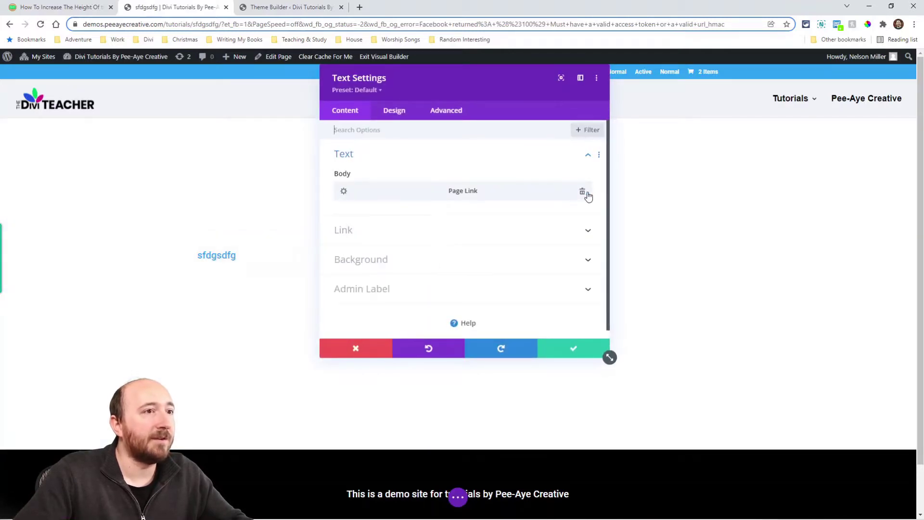
{"action": "left_click", "coordinate": [586, 194]}
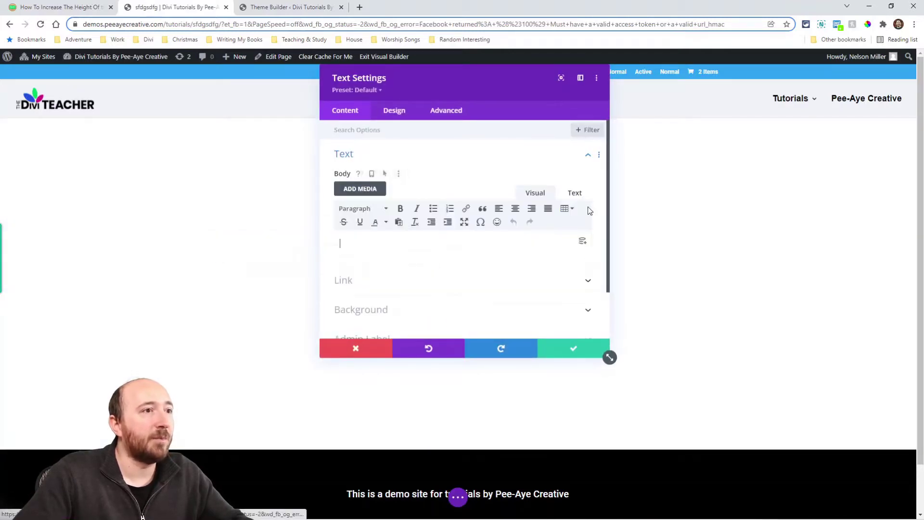
{"action": "left_click", "coordinate": [581, 242]}
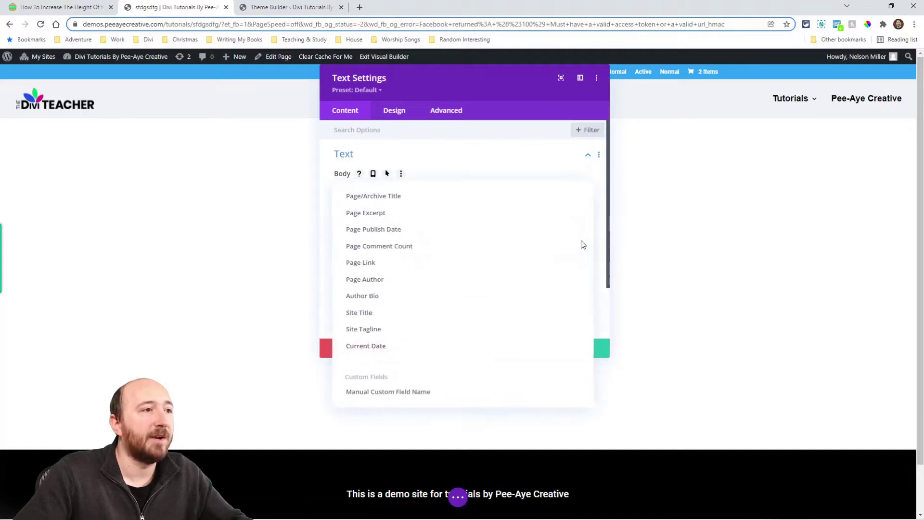
{"action": "left_click", "coordinate": [371, 264]}
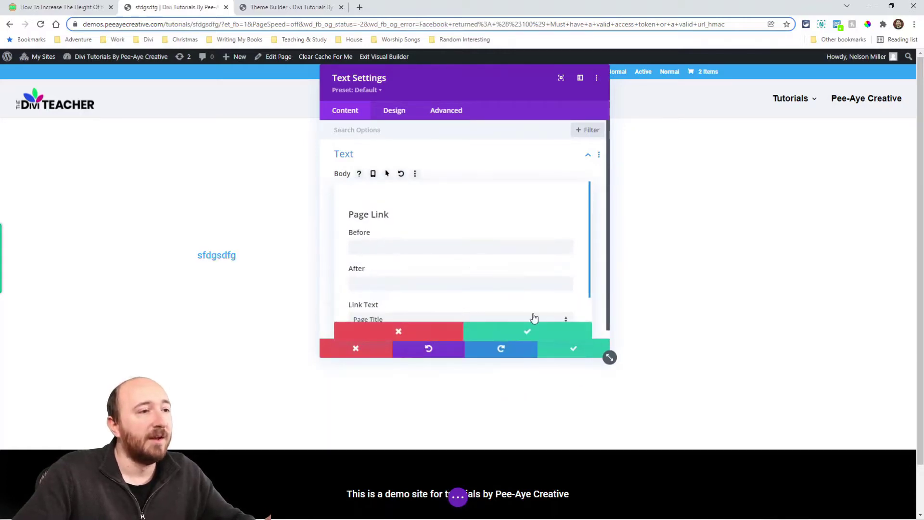
Examine all fields and the scrollbar of the body's Page Link inner settings, then accept them
{"action": "scroll", "coordinate": [531, 262], "scroll_direction": "down", "scroll_amount": 1}
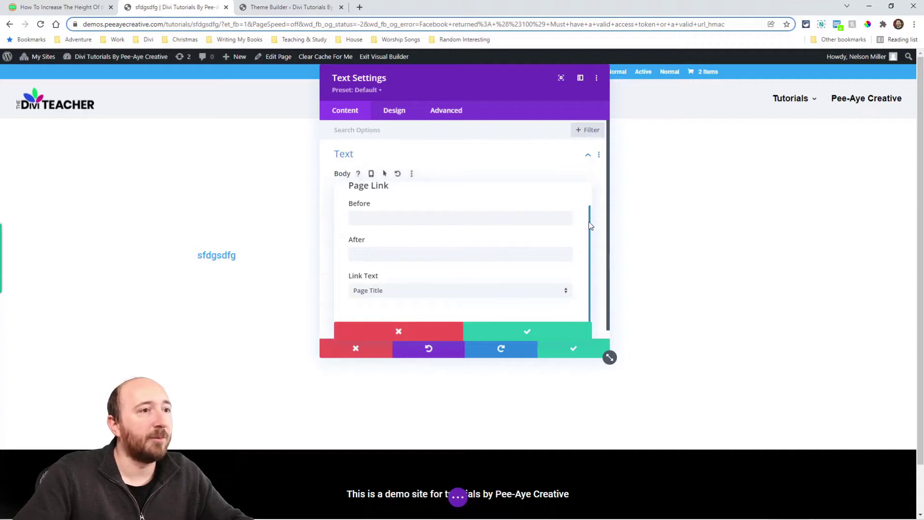
{"action": "left_click_drag", "start_coordinate": [588, 222], "coordinate": [588, 197]}
{"action": "scroll", "coordinate": [530, 208], "scroll_direction": "down", "scroll_amount": 1}
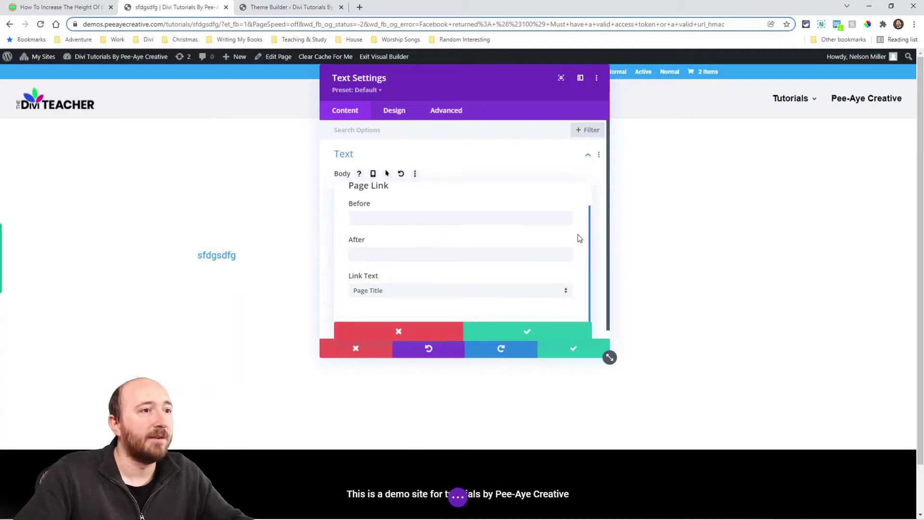
{"action": "scroll", "coordinate": [591, 224], "scroll_direction": "up", "scroll_amount": 1}
{"action": "scroll", "coordinate": [526, 274], "scroll_direction": "down", "scroll_amount": 1}
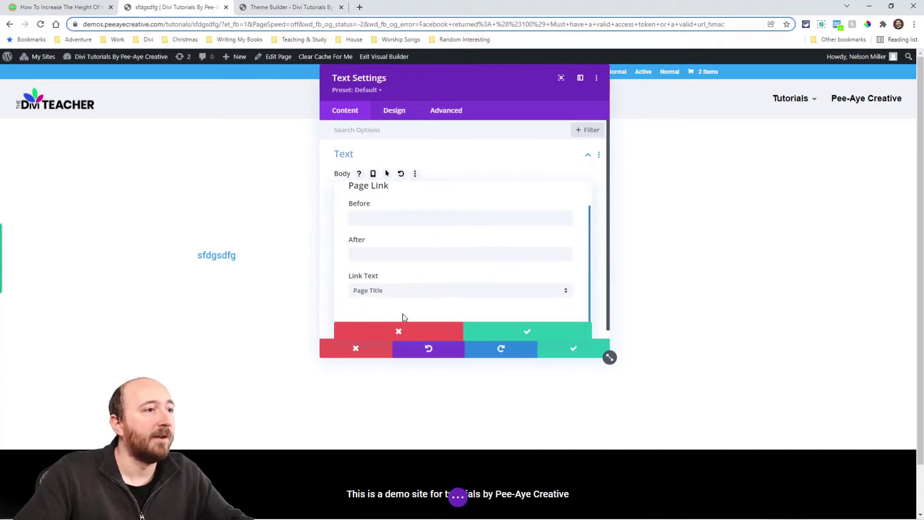
{"action": "left_click", "coordinate": [509, 336]}
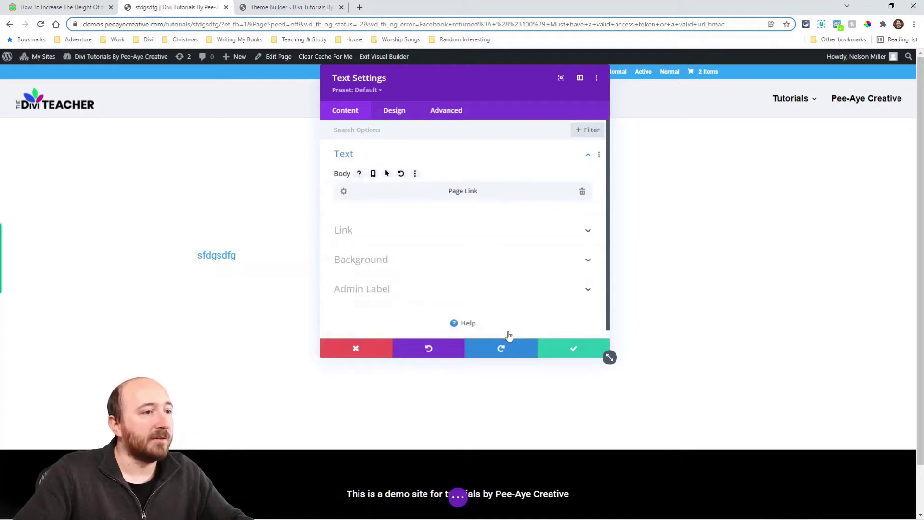
Shrink and move the Text Settings window, remove the body's dynamic content, and use Page Link as the Module Link URL
{"action": "left_click_drag", "start_coordinate": [609, 357], "coordinate": [518, 308]}
{"action": "left_click_drag", "start_coordinate": [441, 90], "coordinate": [519, 163]}
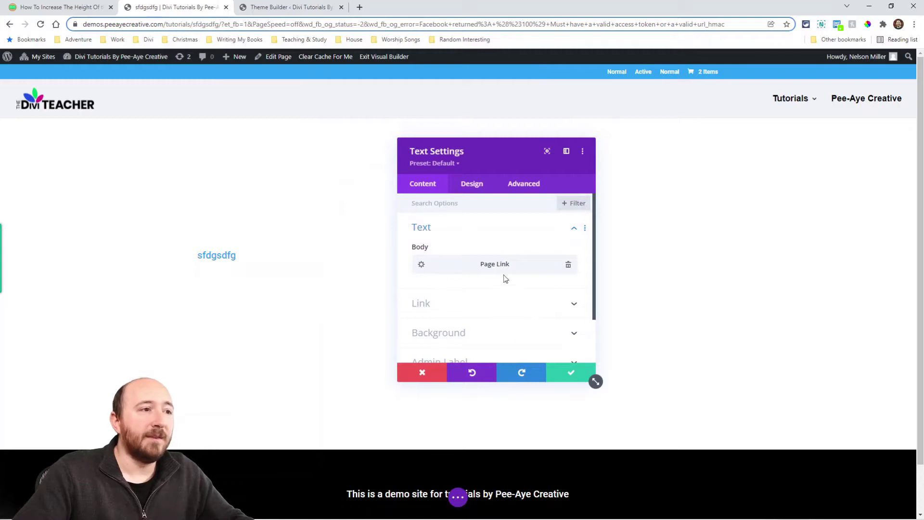
{"action": "left_click", "coordinate": [568, 265]}
{"action": "scroll", "coordinate": [481, 269], "scroll_direction": "down", "scroll_amount": 3}
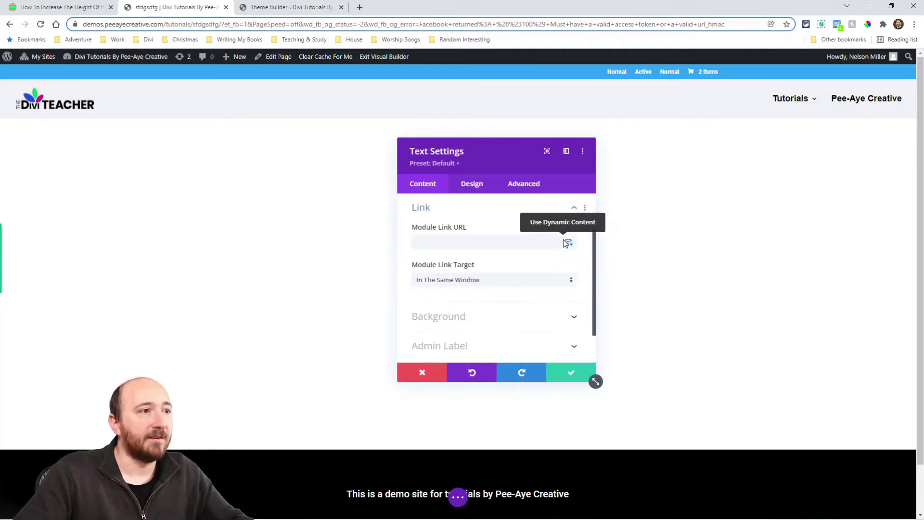
{"action": "left_click", "coordinate": [568, 243]}
{"action": "left_click", "coordinate": [442, 316]}
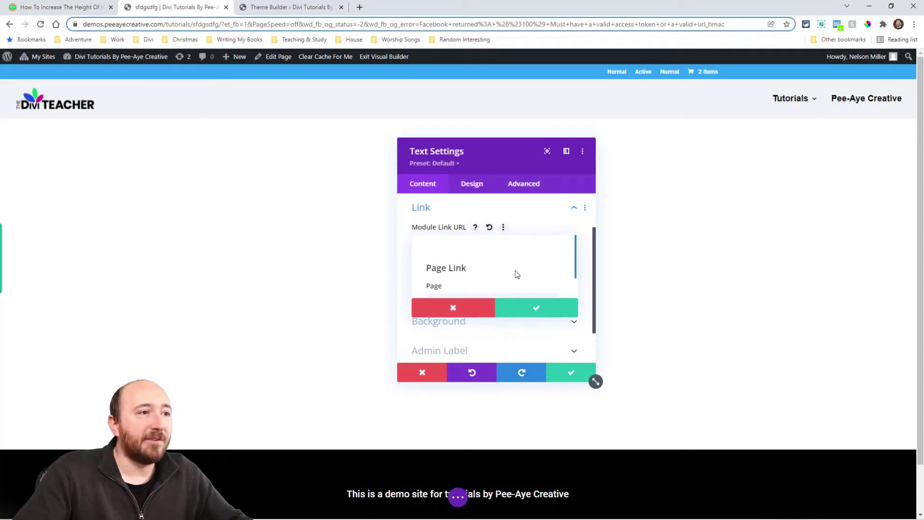
Return to the tutorial article, review The Solution section, and copy the CSS snippet that sets the inner settings modal's max-height
{"action": "key", "text": "ctrl+1"}
{"action": "scroll", "coordinate": [432, 341], "scroll_direction": "down", "scroll_amount": 3}
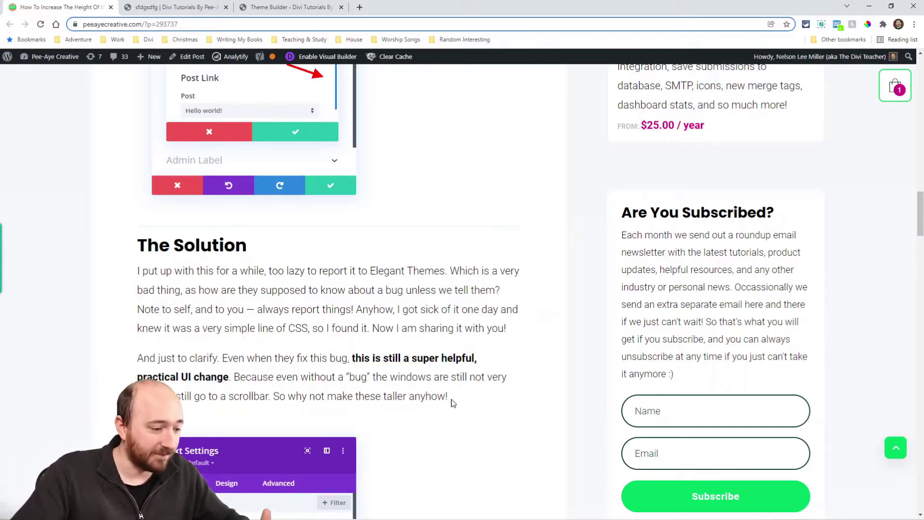
{"action": "scroll", "coordinate": [453, 403], "scroll_direction": "down", "scroll_amount": 5}
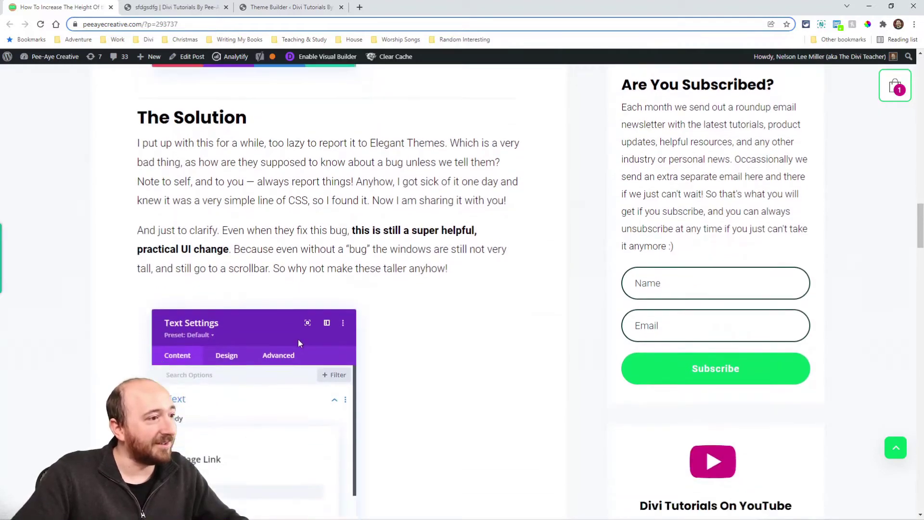
{"action": "scroll", "coordinate": [364, 355], "scroll_direction": "down", "scroll_amount": 3}
{"action": "scroll", "coordinate": [380, 252], "scroll_direction": "up", "scroll_amount": 2}
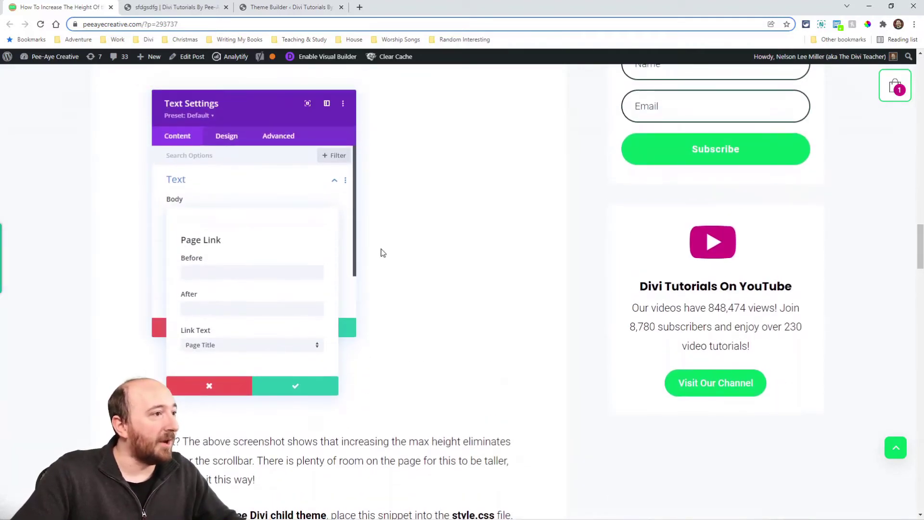
{"action": "scroll", "coordinate": [374, 393], "scroll_direction": "up", "scroll_amount": 1}
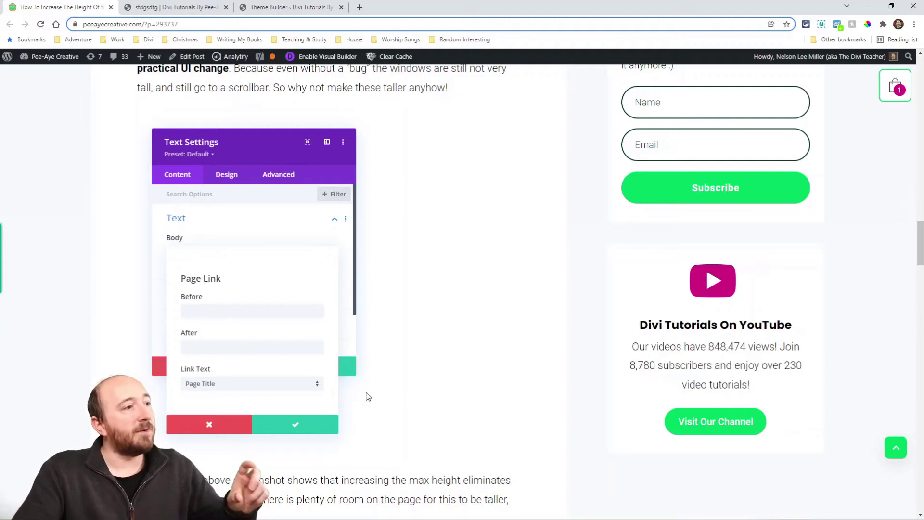
{"action": "scroll", "coordinate": [386, 386], "scroll_direction": "down", "scroll_amount": 6}
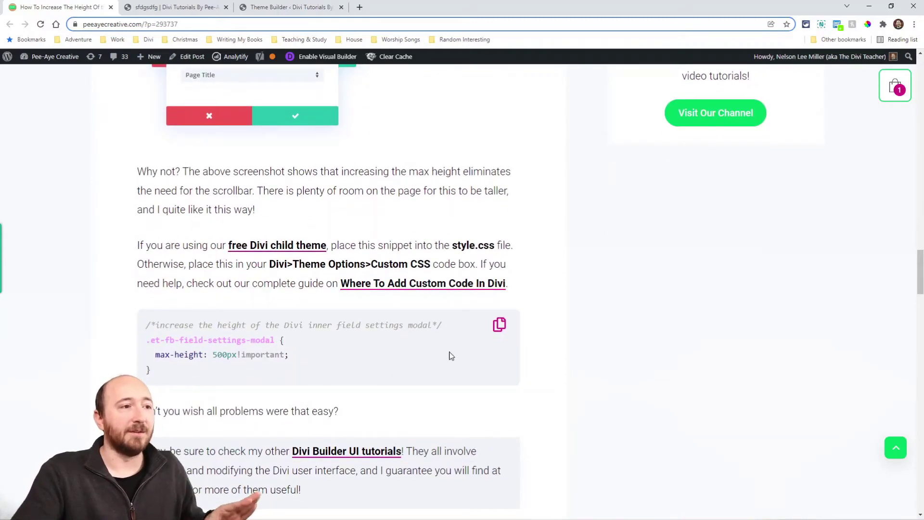
{"action": "left_click", "coordinate": [497, 326]}
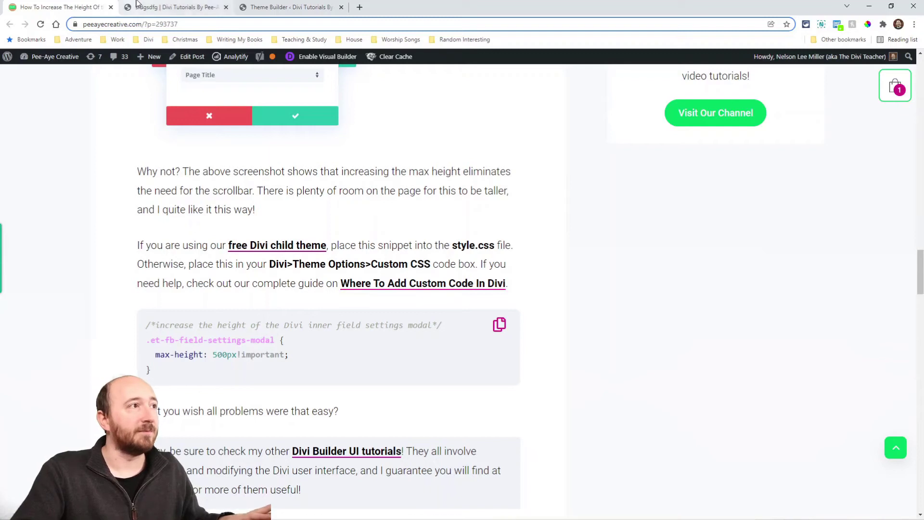
Open the demo site's dashboard in a new browser tab and go to the Divi Theme Options
{"action": "left_click", "coordinate": [164, 7]}
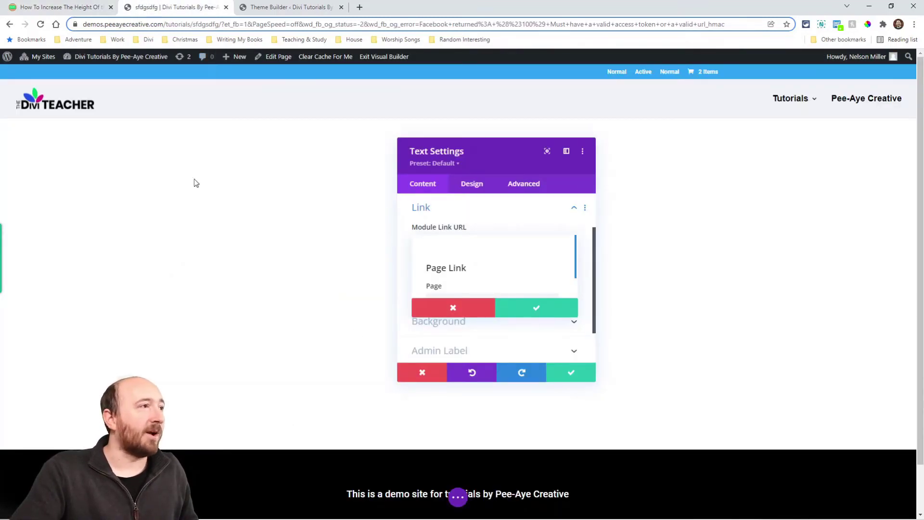
{"action": "mouse_move", "coordinate": [97, 62]}
{"action": "right_click", "coordinate": [82, 76]}
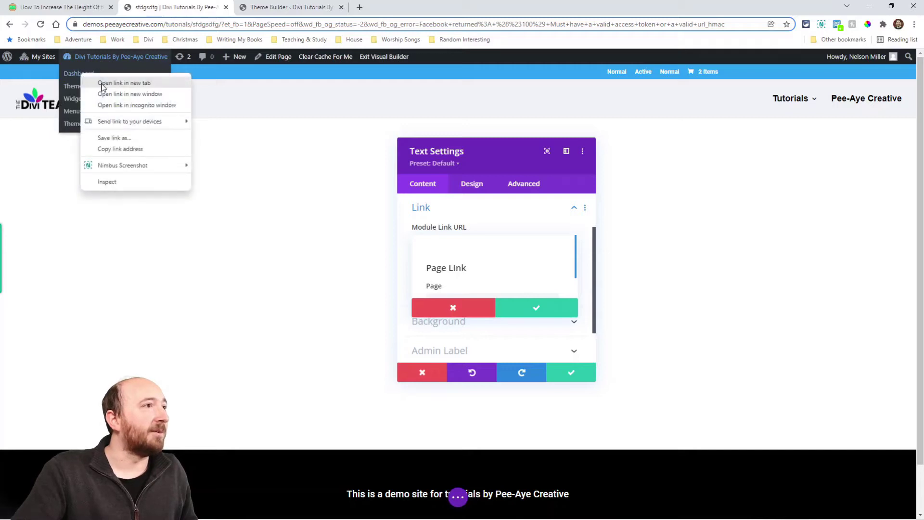
{"action": "left_click", "coordinate": [111, 83]}
{"action": "left_click", "coordinate": [270, 8]}
{"action": "scroll", "coordinate": [142, 327], "scroll_direction": "down", "scroll_amount": 1}
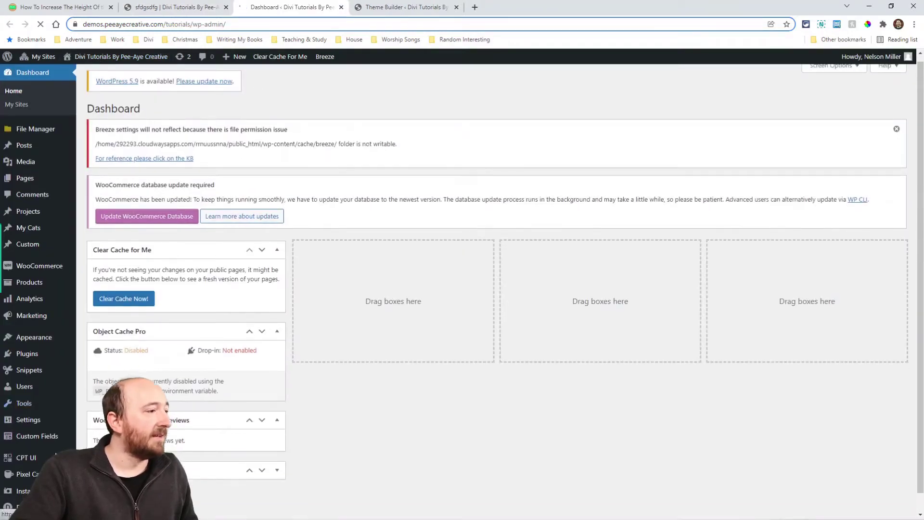
{"action": "left_click", "coordinate": [94, 402]}
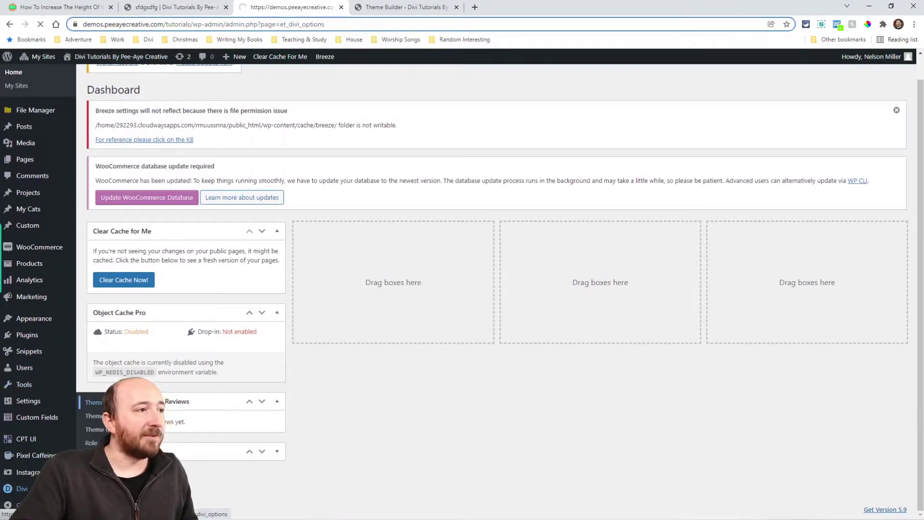
Paste the copied .et-fb-field-settings-modal snippet with max-height 500px!important above the existing Custom CSS, separated by blank lines
{"action": "scroll", "coordinate": [308, 329], "scroll_direction": "down", "scroll_amount": 7}
{"action": "scroll", "coordinate": [327, 336], "scroll_direction": "down", "scroll_amount": 10}
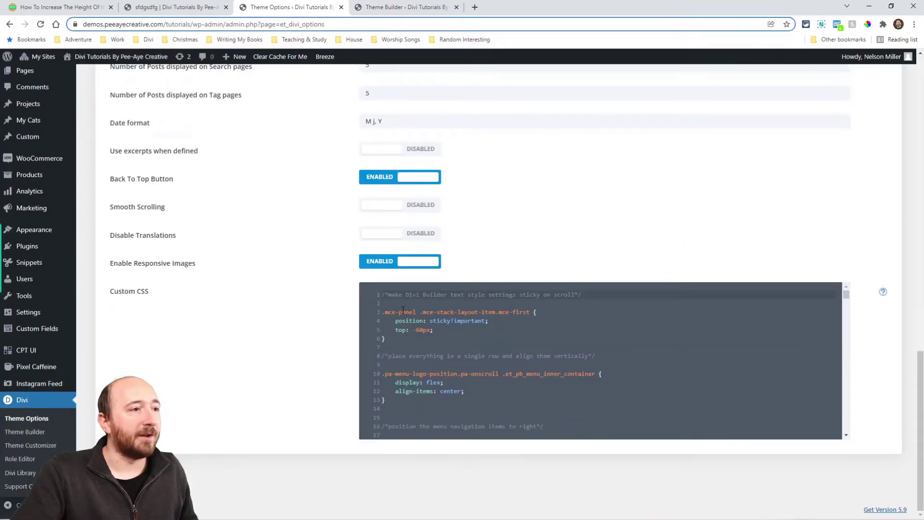
{"action": "key", "text": "Return"}
{"action": "key", "text": "Return"}
{"action": "key", "text": "Return"}
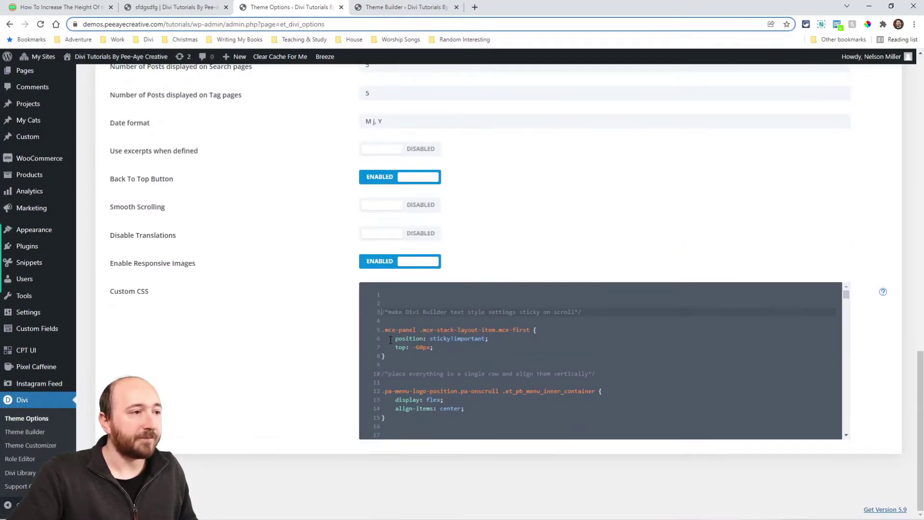
{"action": "left_click", "coordinate": [409, 289]}
{"action": "key", "text": "ctrl+v"}
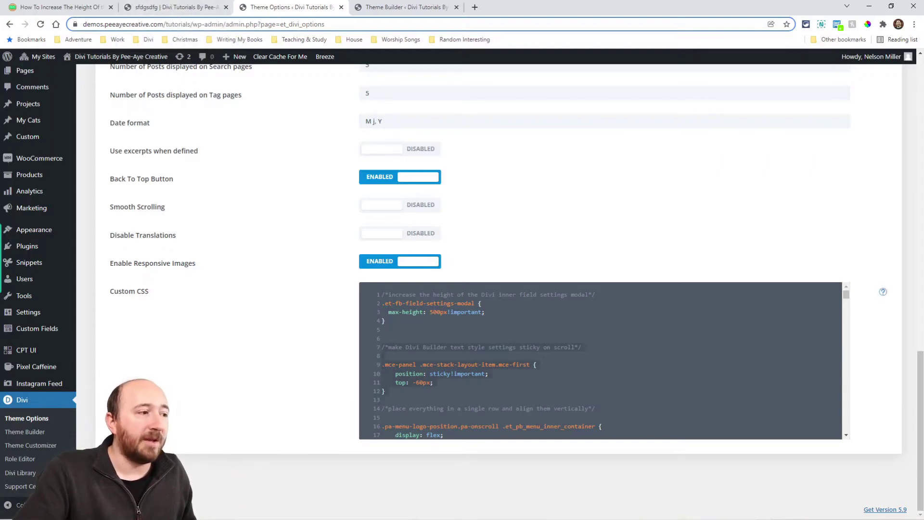
Reload the demo page and set the text module's Module Link URL to a dynamic Page Link pointing to the sfdgsdfg page
{"action": "left_click", "coordinate": [161, 8]}
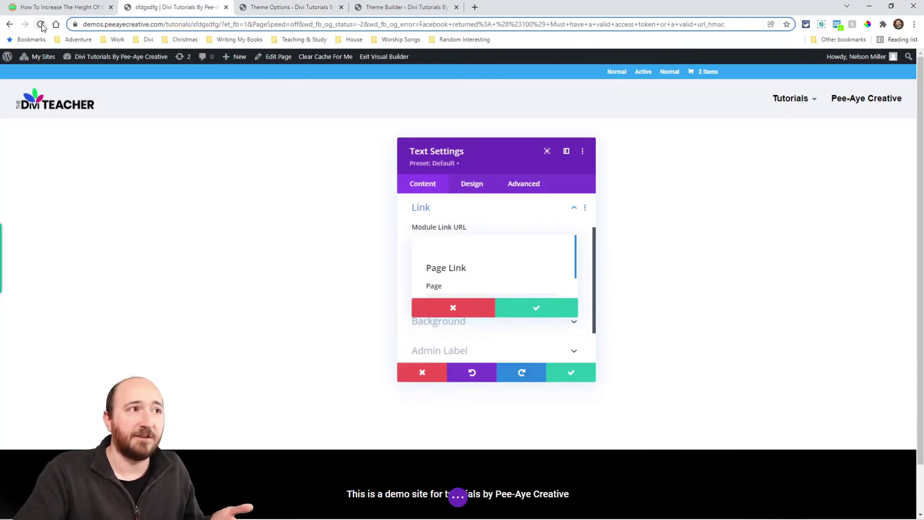
{"action": "scroll", "coordinate": [445, 253], "scroll_direction": "down", "scroll_amount": 5}
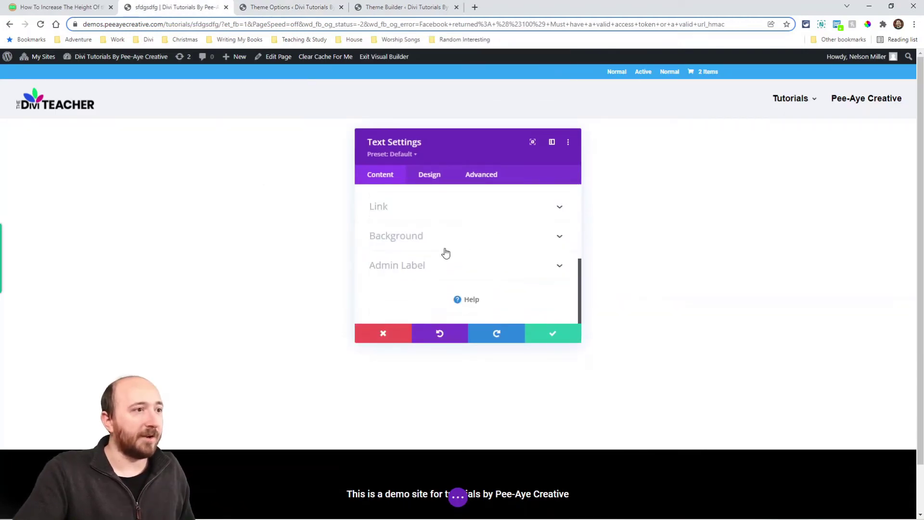
{"action": "left_click", "coordinate": [395, 210]}
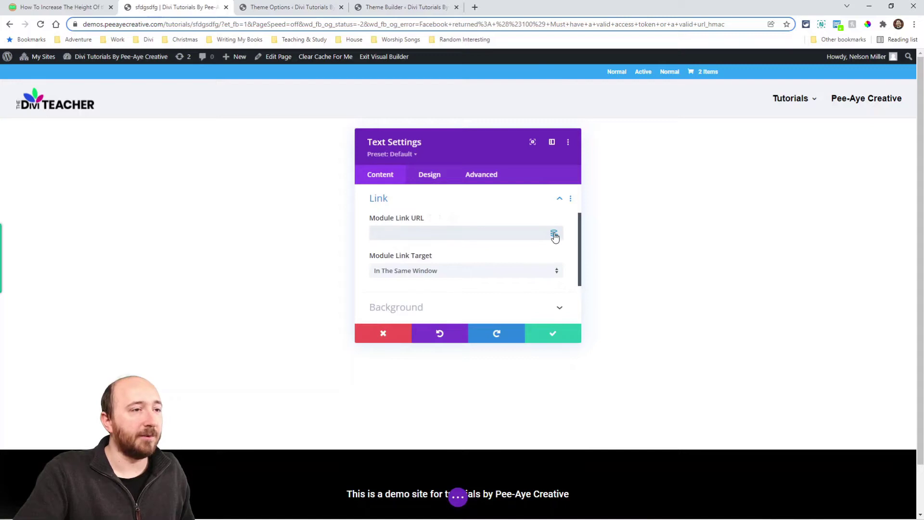
{"action": "left_click", "coordinate": [554, 233]}
{"action": "left_click", "coordinate": [418, 307]}
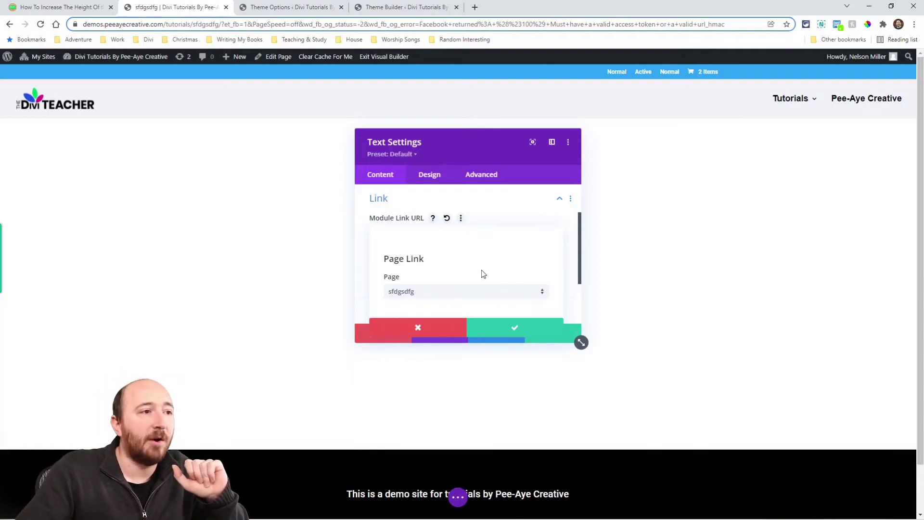
{"action": "left_click", "coordinate": [411, 293]}
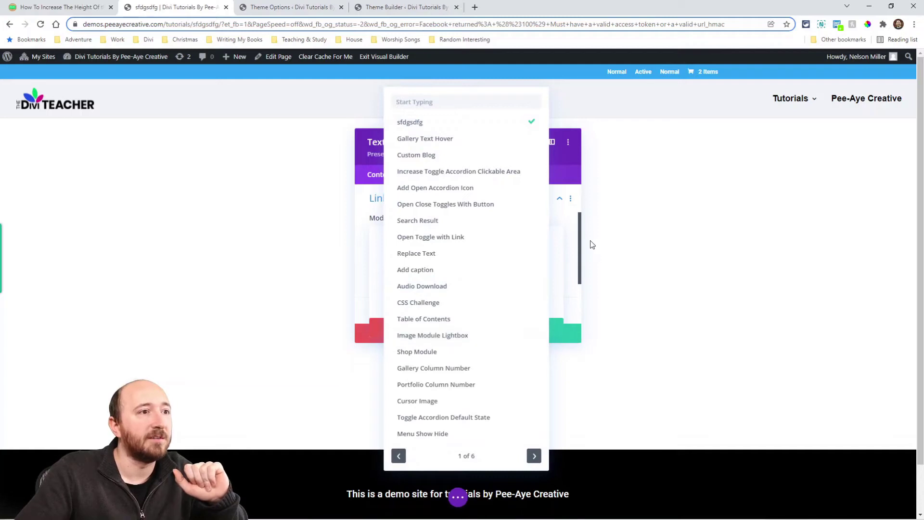
{"action": "left_click", "coordinate": [562, 220]}
{"action": "left_click", "coordinate": [503, 331]}
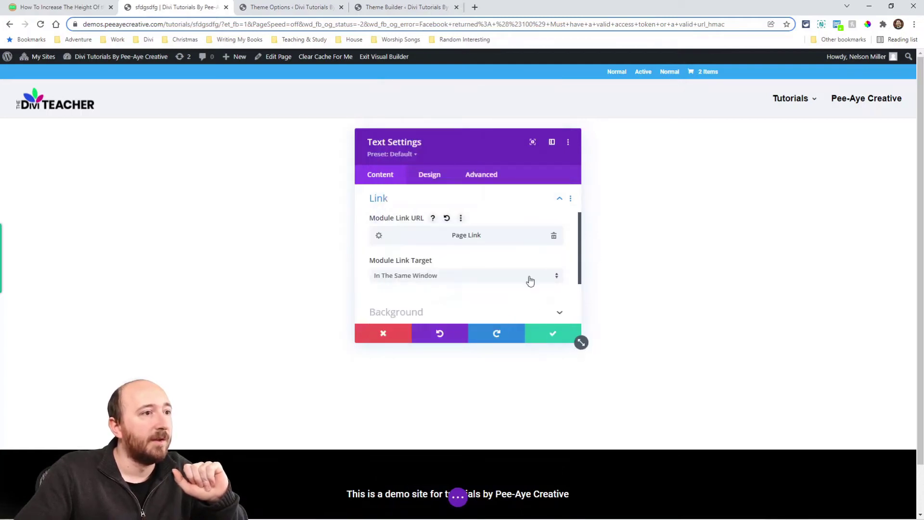
Remove the Page Link from the Module Link URL and insert a dynamic Page Link as the text module's body
{"action": "left_click", "coordinate": [554, 235]}
{"action": "scroll", "coordinate": [413, 221], "scroll_direction": "up", "scroll_amount": 3}
{"action": "left_click", "coordinate": [414, 219]}
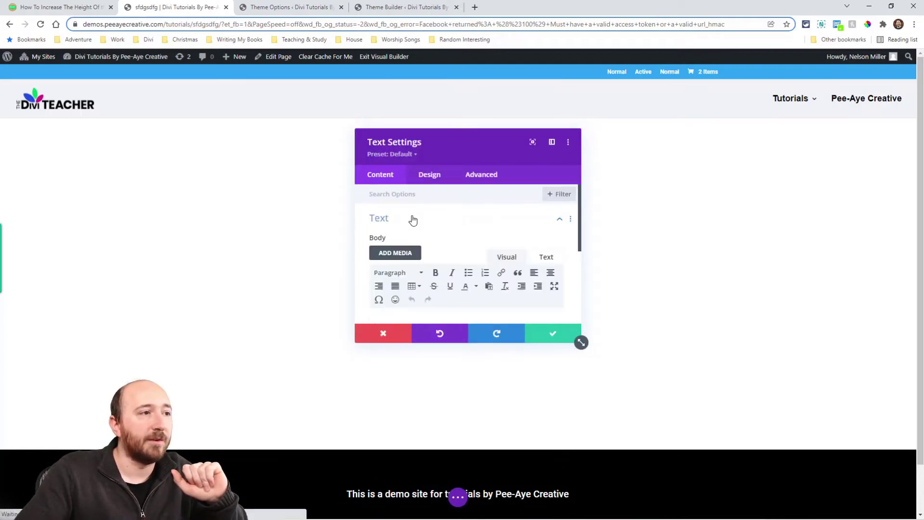
{"action": "scroll", "coordinate": [522, 264], "scroll_direction": "down", "scroll_amount": 3}
{"action": "left_click", "coordinate": [554, 225]}
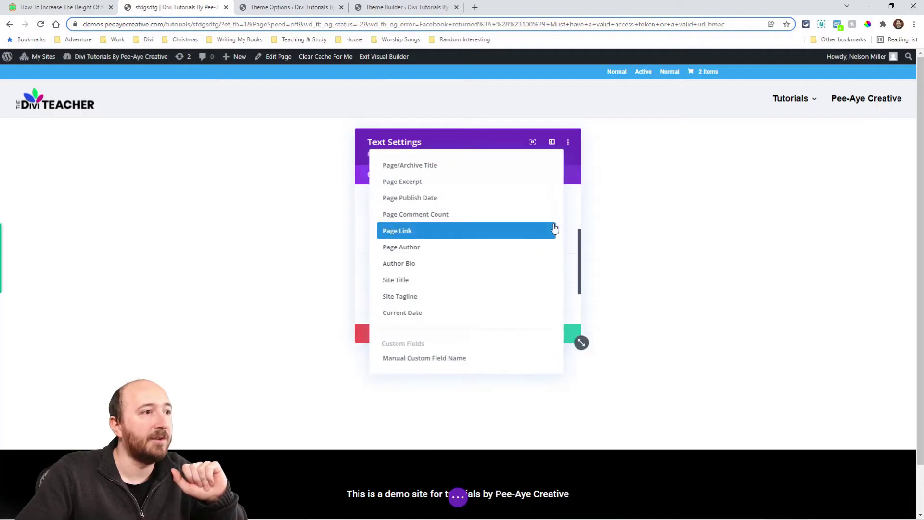
{"action": "left_click", "coordinate": [442, 232]}
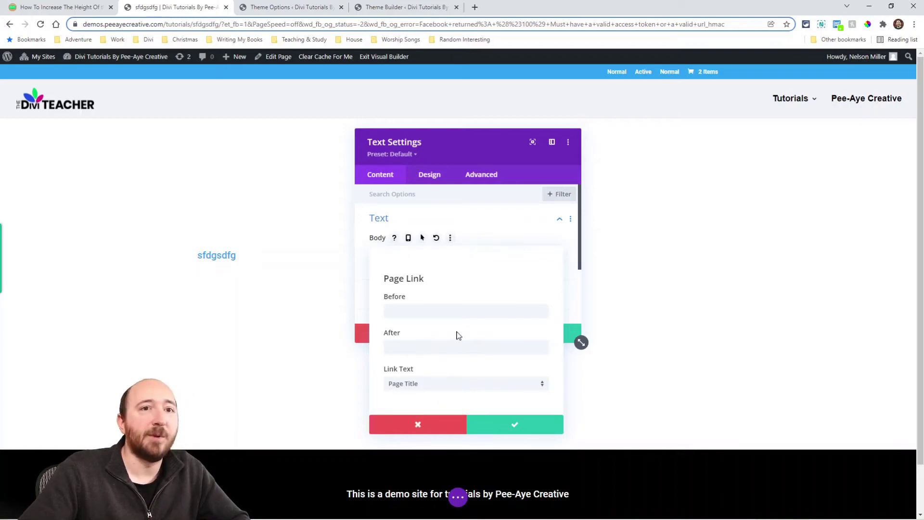
Accept the body's Page Link settings and open the Divi Builder UI tutorials linked from the modal height blog post
{"action": "left_click", "coordinate": [515, 426]}
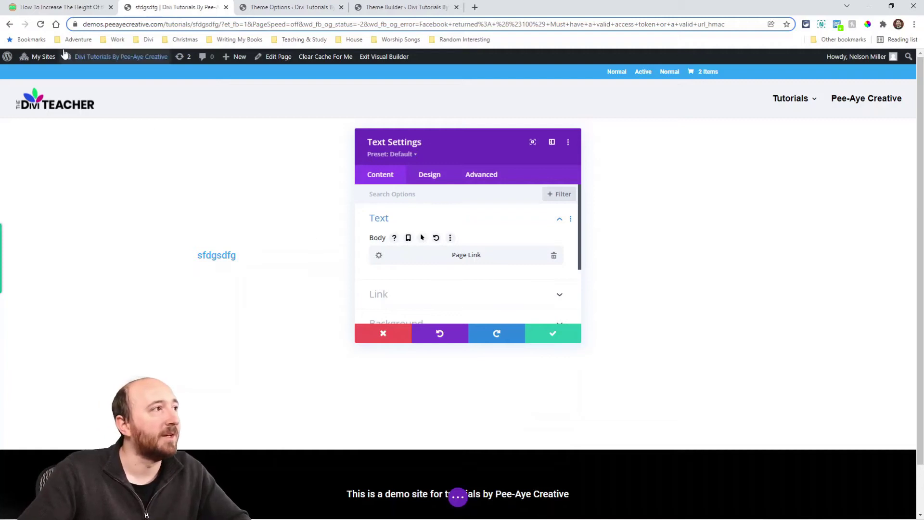
{"action": "left_click", "coordinate": [62, 10]}
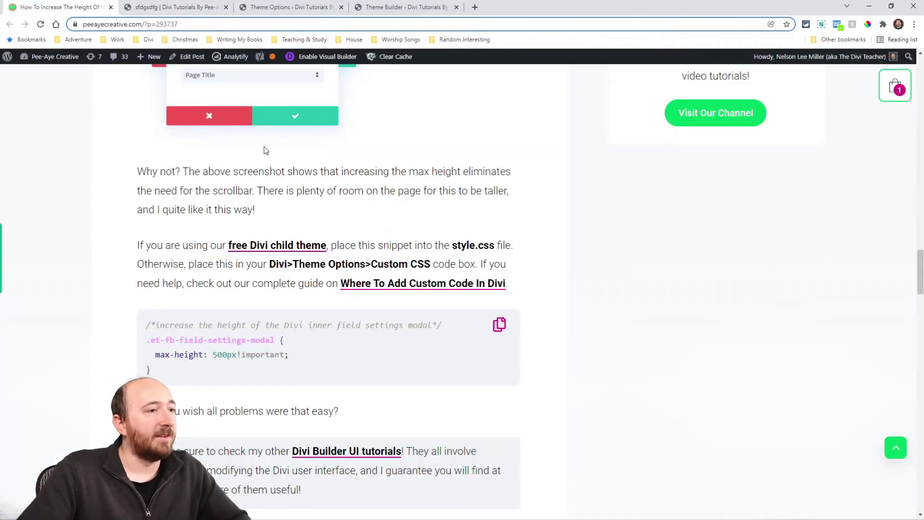
{"action": "scroll", "coordinate": [450, 263], "scroll_direction": "down", "scroll_amount": 3}
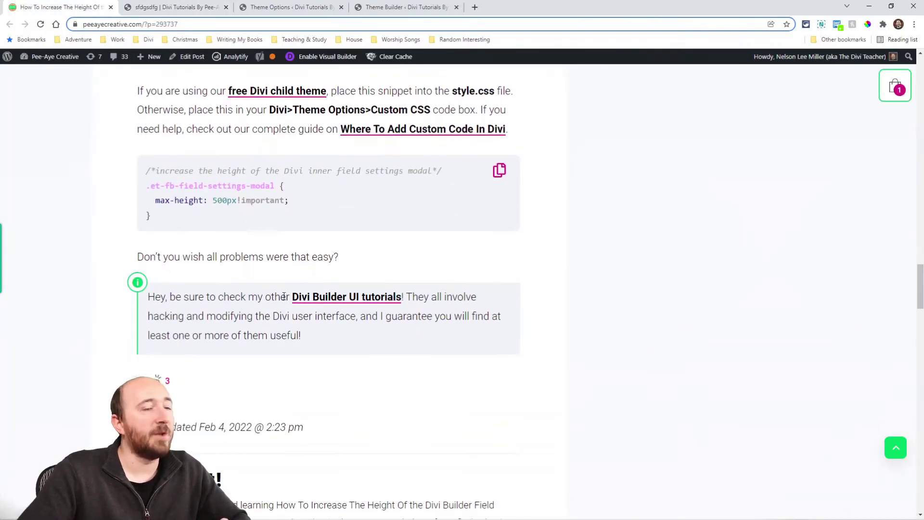
{"action": "left_click", "coordinate": [339, 302]}
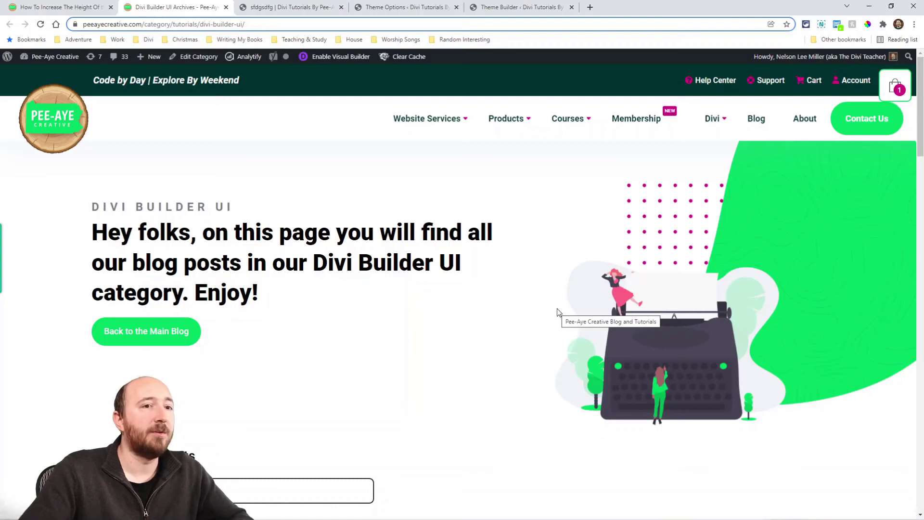
Look through the posts in the Divi Builder UI category, from the Gutenberg editor buttons tutorial to the CSS editor height tutorial
{"action": "scroll", "coordinate": [448, 296], "scroll_direction": "down", "scroll_amount": 10}
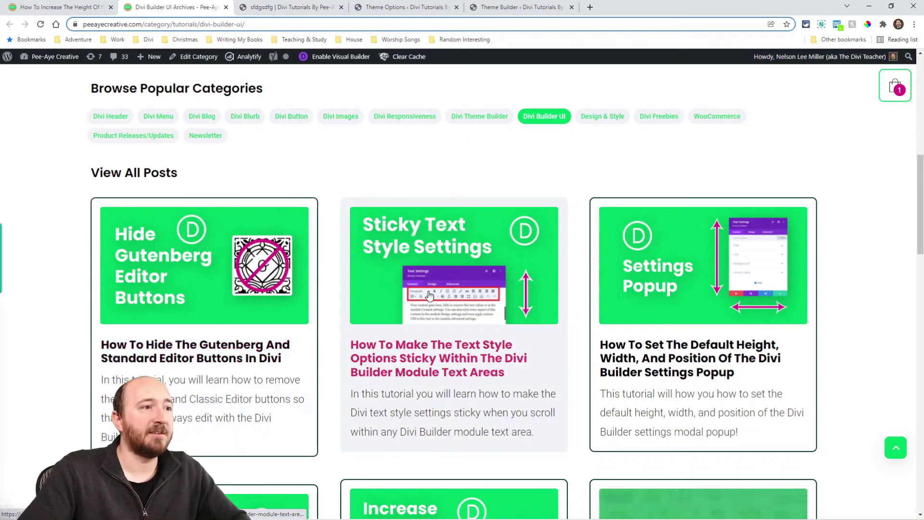
{"action": "scroll", "coordinate": [386, 347], "scroll_direction": "down", "scroll_amount": 2}
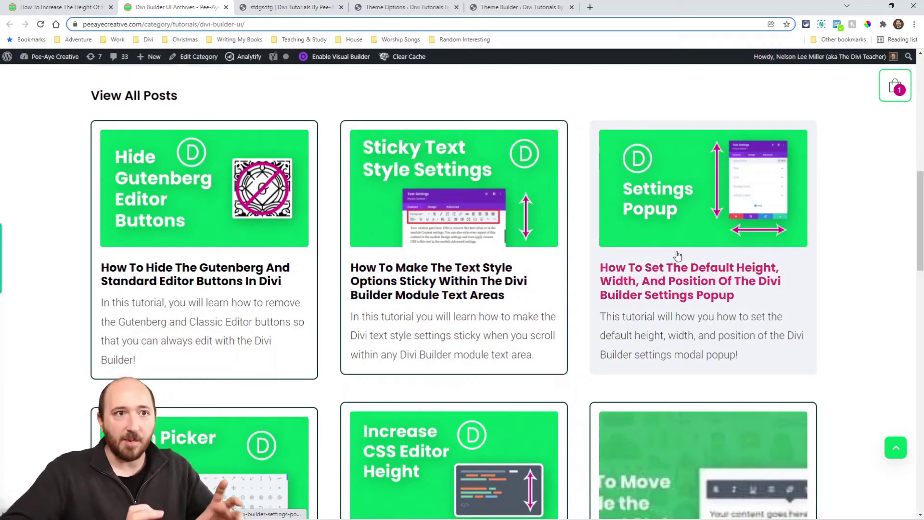
{"action": "scroll", "coordinate": [678, 255], "scroll_direction": "down", "scroll_amount": 3}
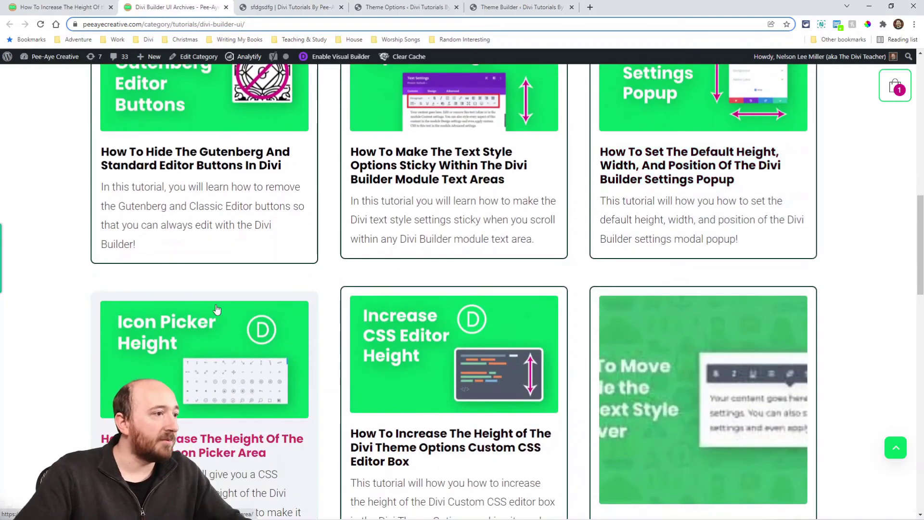
{"action": "scroll", "coordinate": [204, 359], "scroll_direction": "down", "scroll_amount": 3}
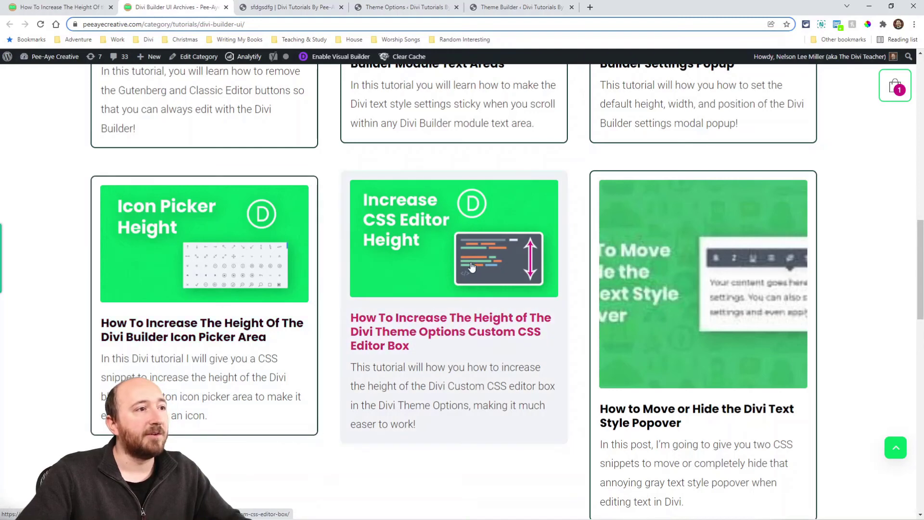
View the Custom CSS editor box in the demo site's Divi Theme Options
{"action": "left_click", "coordinate": [268, 6]}
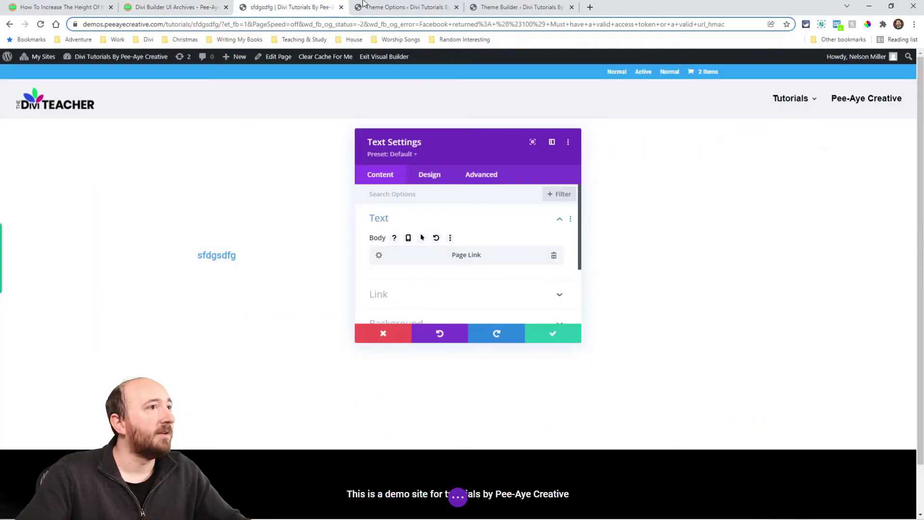
{"action": "left_click", "coordinate": [385, 3]}
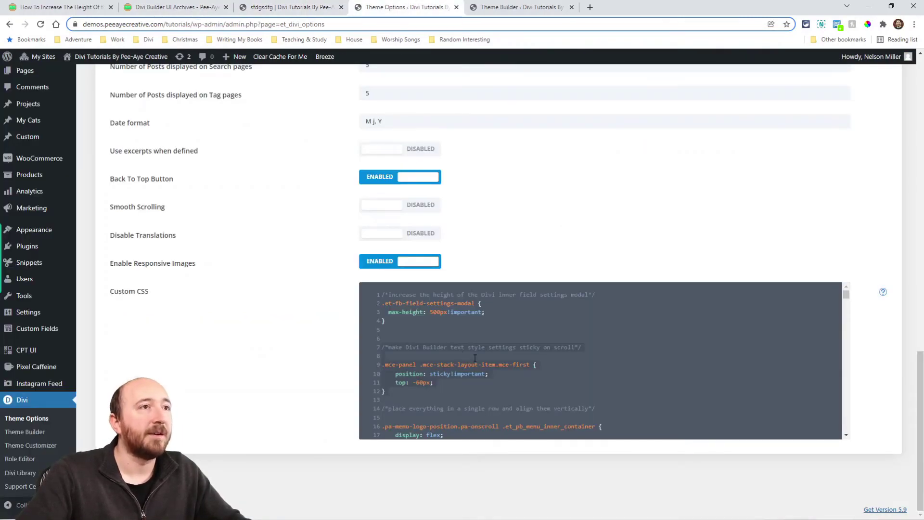
{"action": "left_click", "coordinate": [289, 6]}
Return to the Divi Builder UI archive and view the tutorial on moving or hiding the Divi text style popover
{"action": "left_click", "coordinate": [165, 4]}
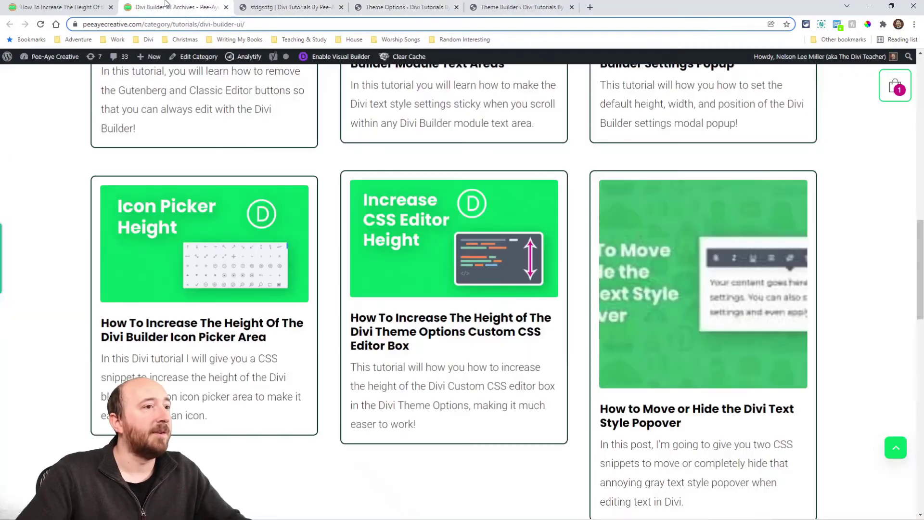
{"action": "scroll", "coordinate": [797, 330], "scroll_direction": "down", "scroll_amount": 5}
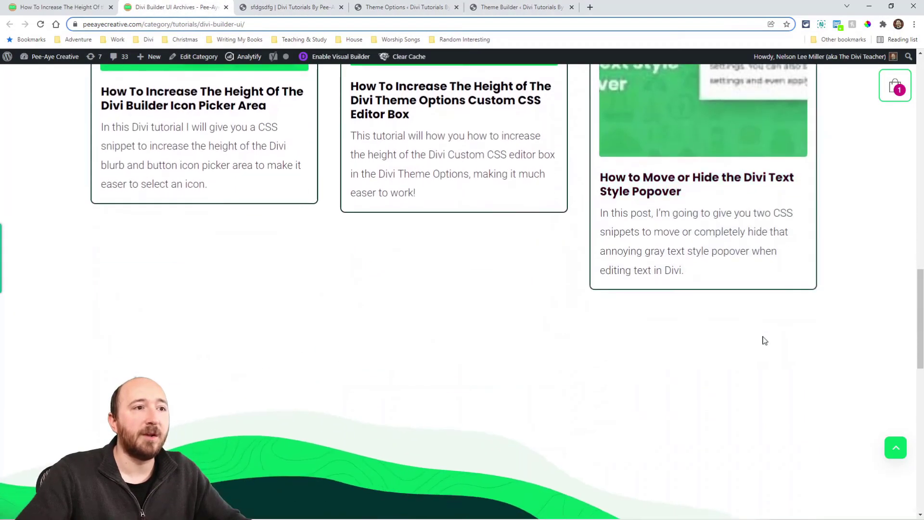
{"action": "scroll", "coordinate": [765, 341], "scroll_direction": "up", "scroll_amount": 3}
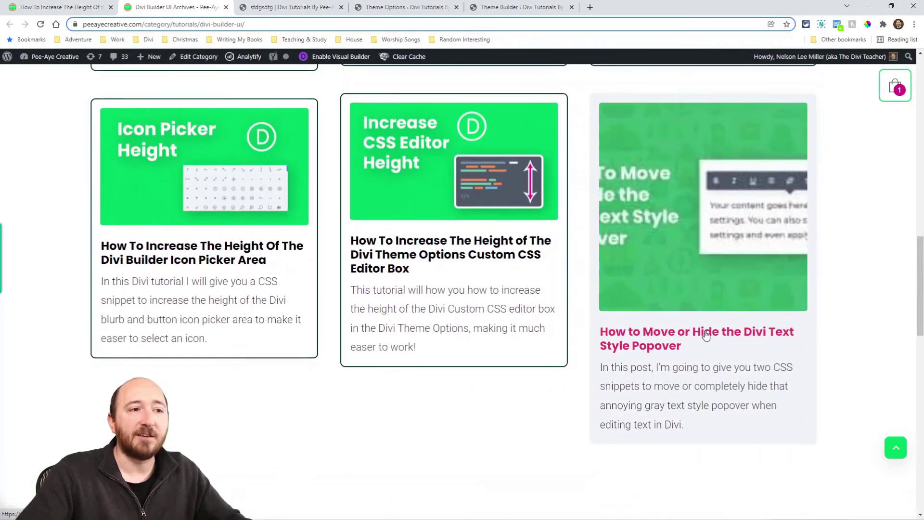
Save the demo page's text module settings and select the first placeholder paragraph to show its text style popover
{"action": "left_click", "coordinate": [278, 8]}
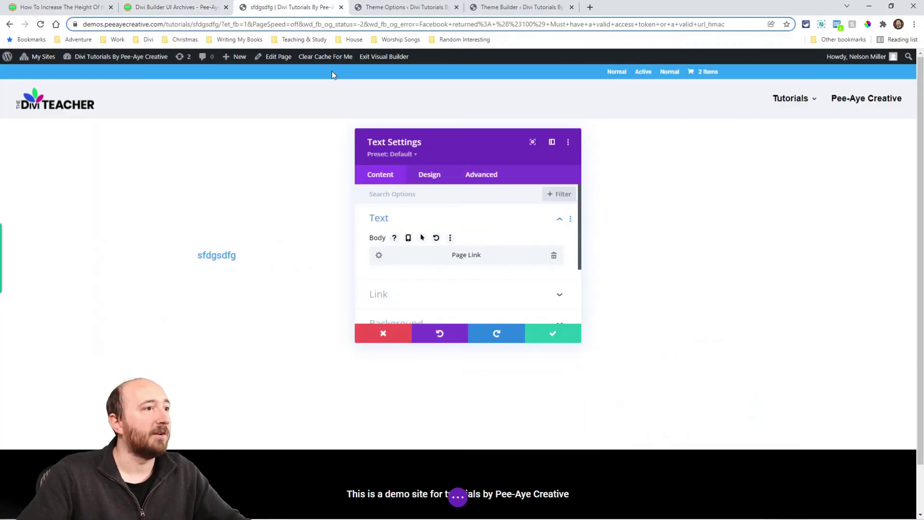
{"action": "left_click", "coordinate": [553, 333]}
{"action": "triple_click", "coordinate": [335, 283]}
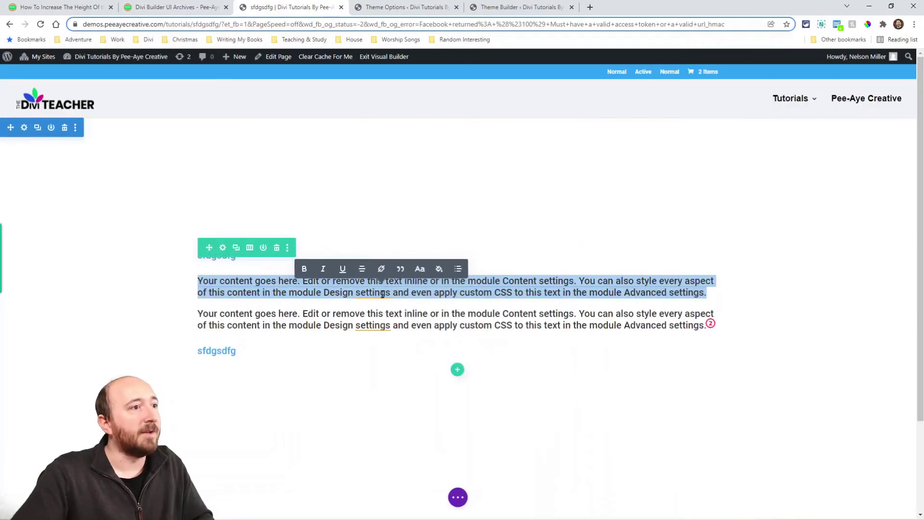
{"action": "left_click", "coordinate": [173, 7]}
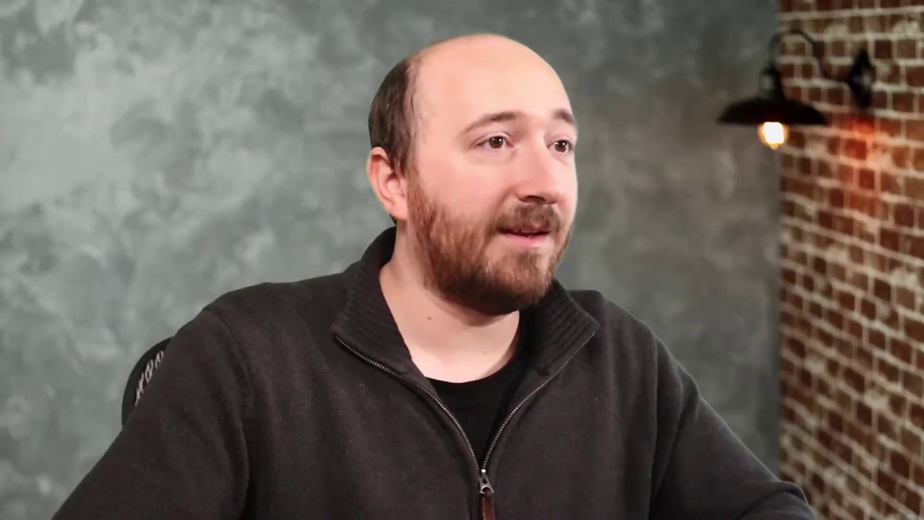